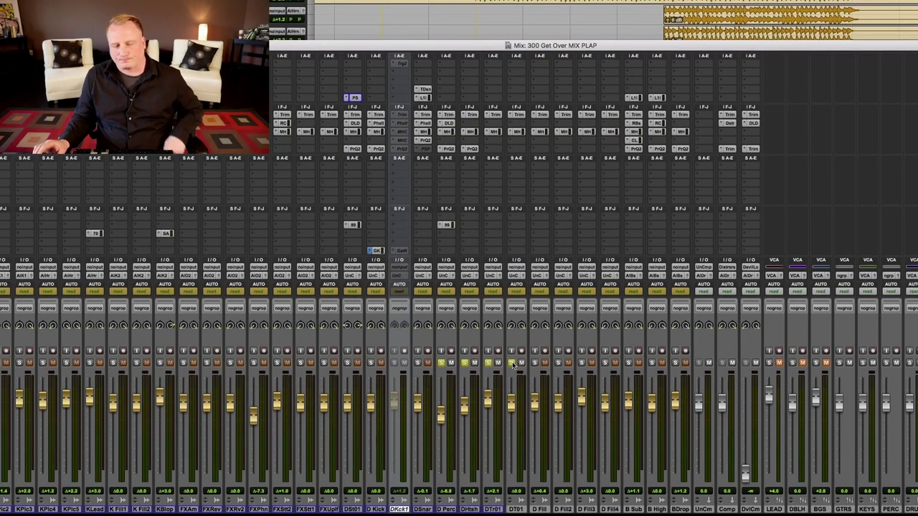
In the Edit window, select the busy stretch across D Perc and D Hatish, then return to the mixer
key(super+equal)
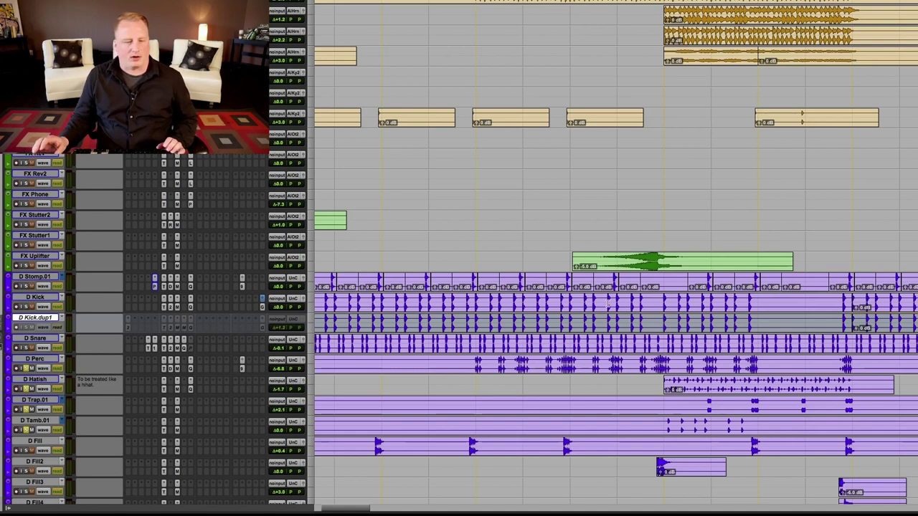
scroll(608, 302, down, 3)
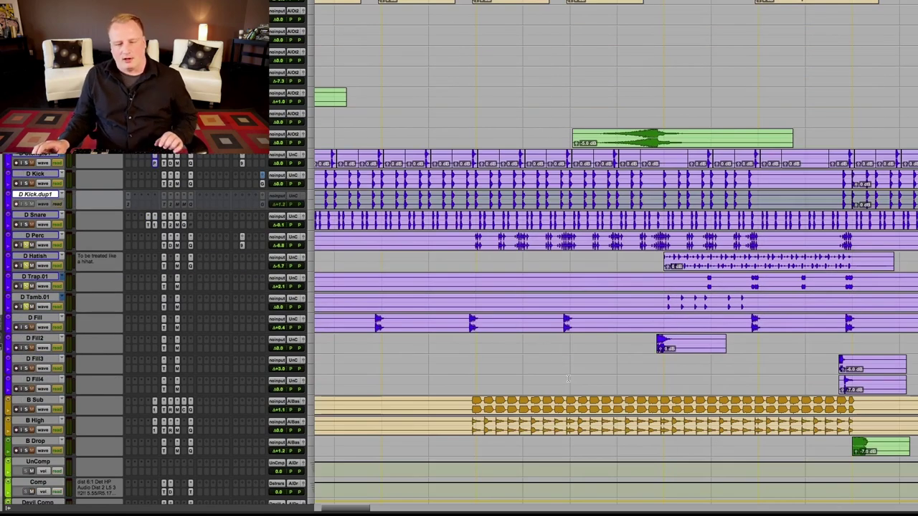
drag(476, 240, 859, 300)
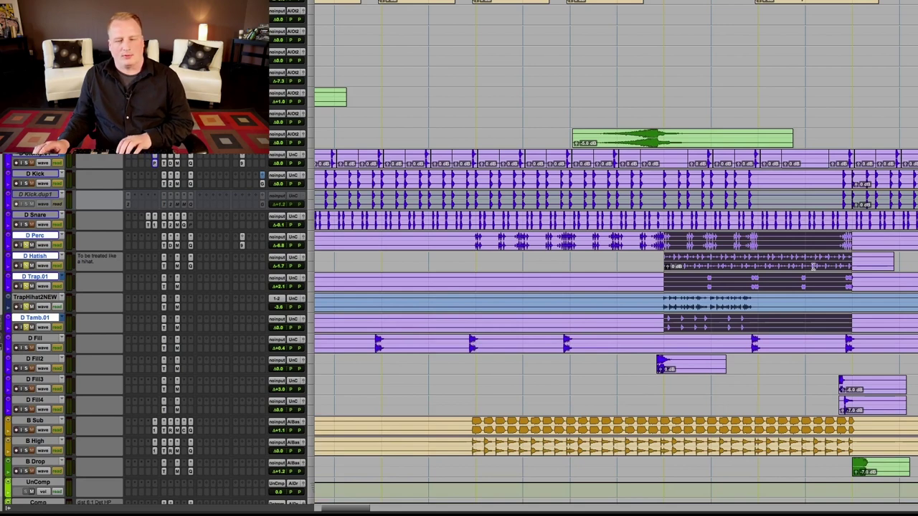
key(super+equal)
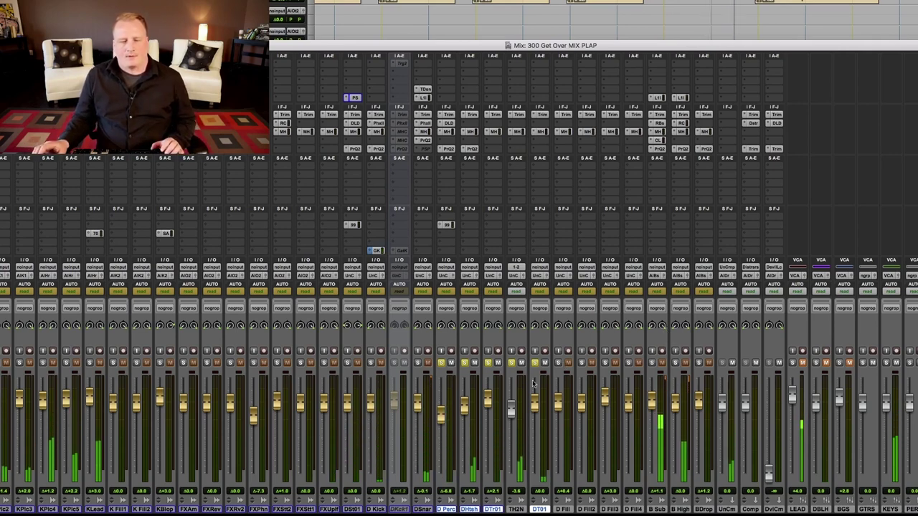
Unsolo DHtsh, compare D Perc with DSnar and DKick soloed, then leave only D Perc soloed
click(464, 363)
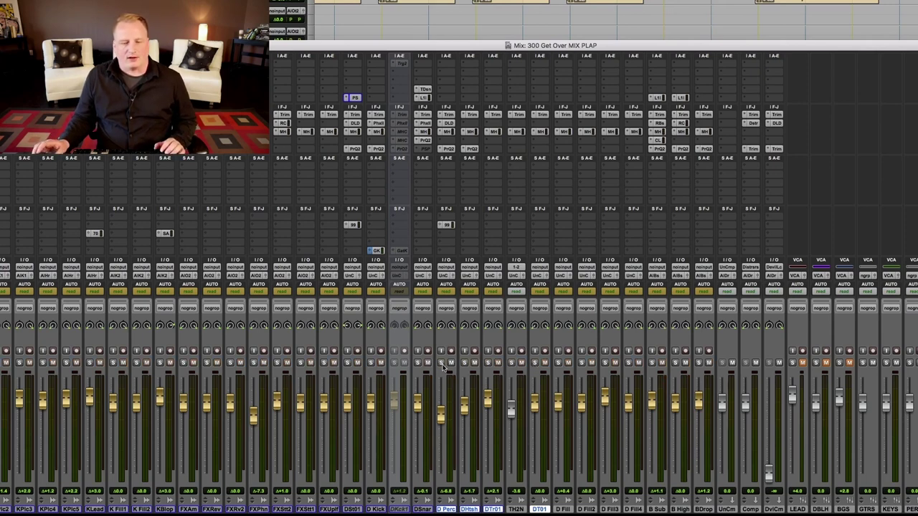
key(space)
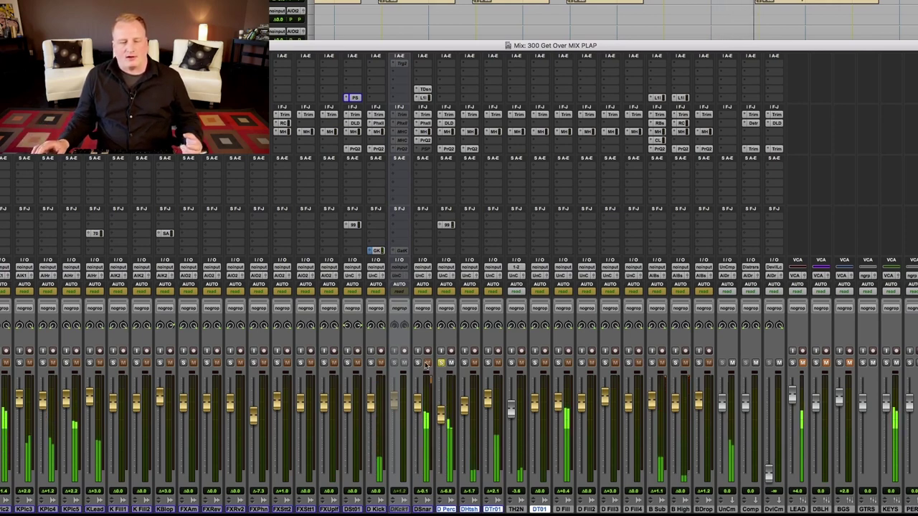
click(417, 363)
click(370, 363)
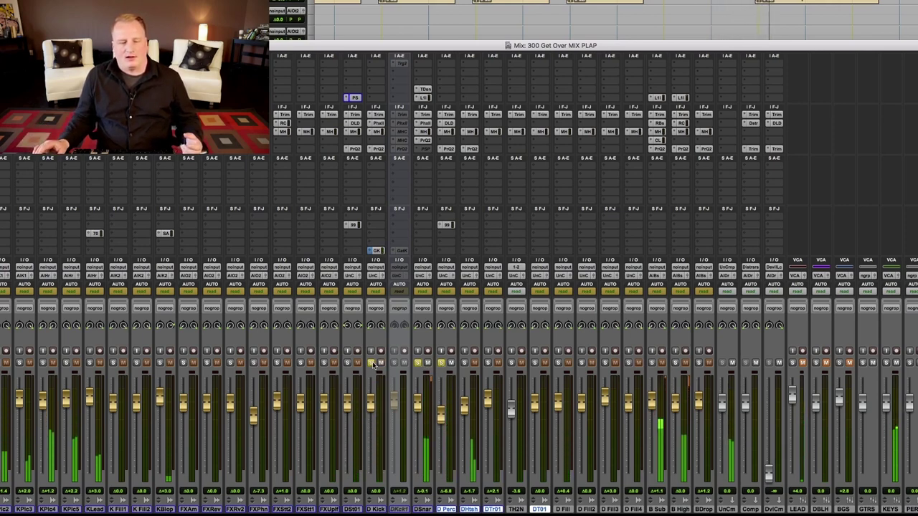
click(418, 363)
click(371, 362)
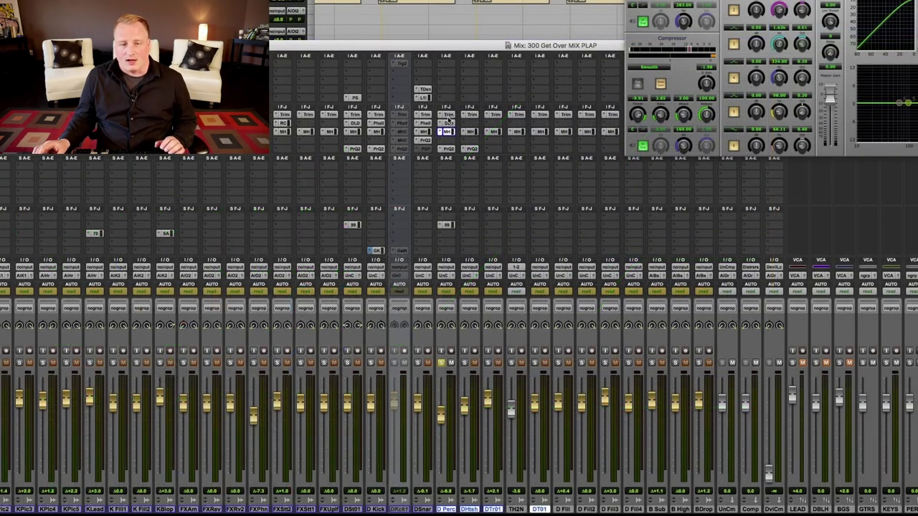
Close the channel strip and audition D Perc's Pro-Q 2 Low Cut Brickwall near 25 Hz
click(449, 123)
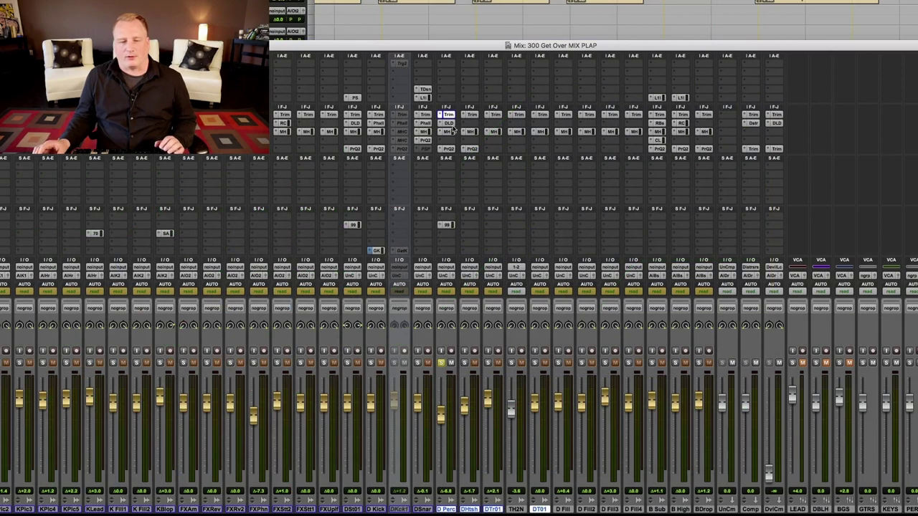
click(448, 133)
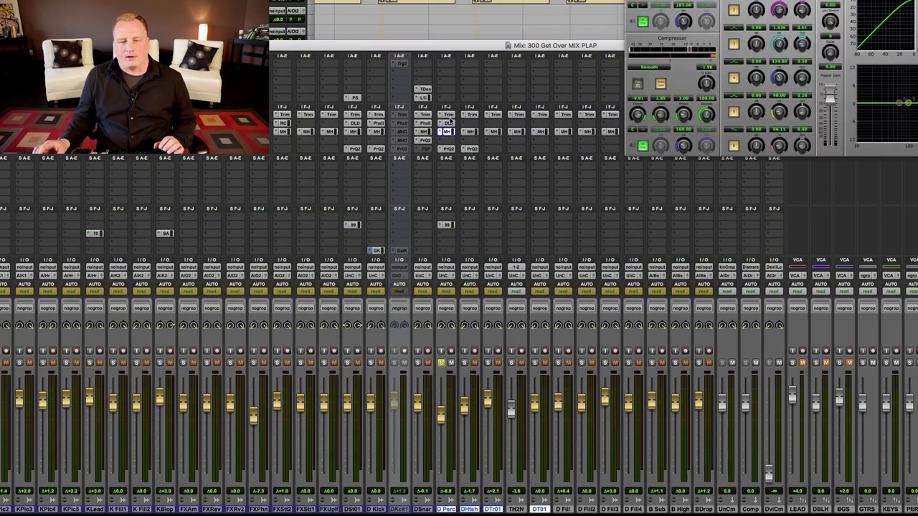
click(448, 132)
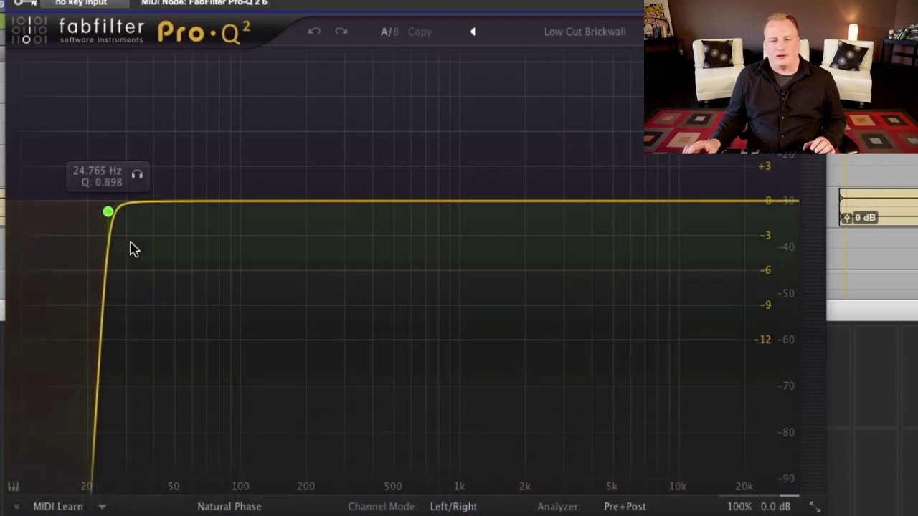
key(space)
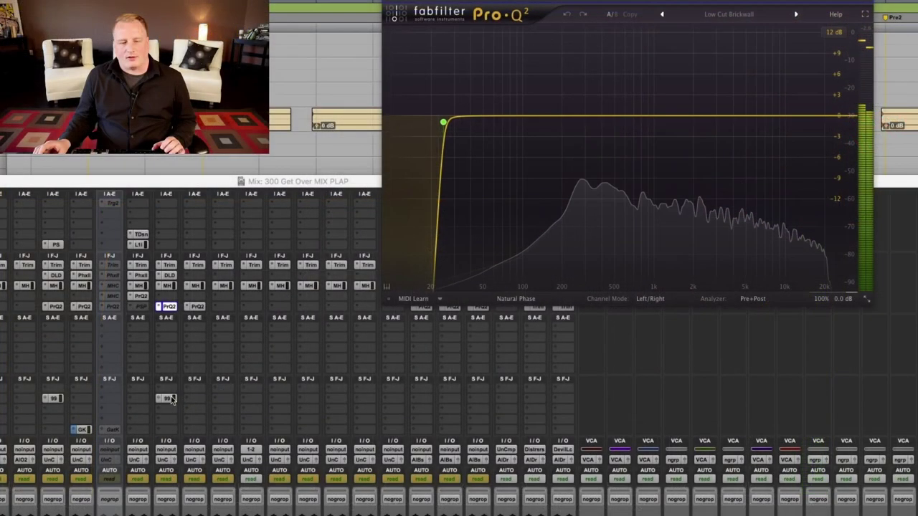
click(166, 399)
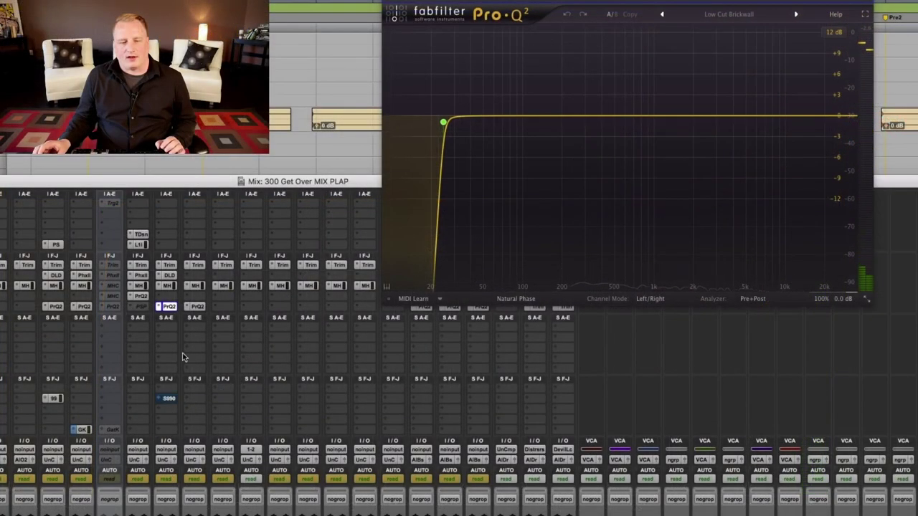
Open the Devil-Loc Deluxe (DLD) insert on the D Perc channel
click(170, 277)
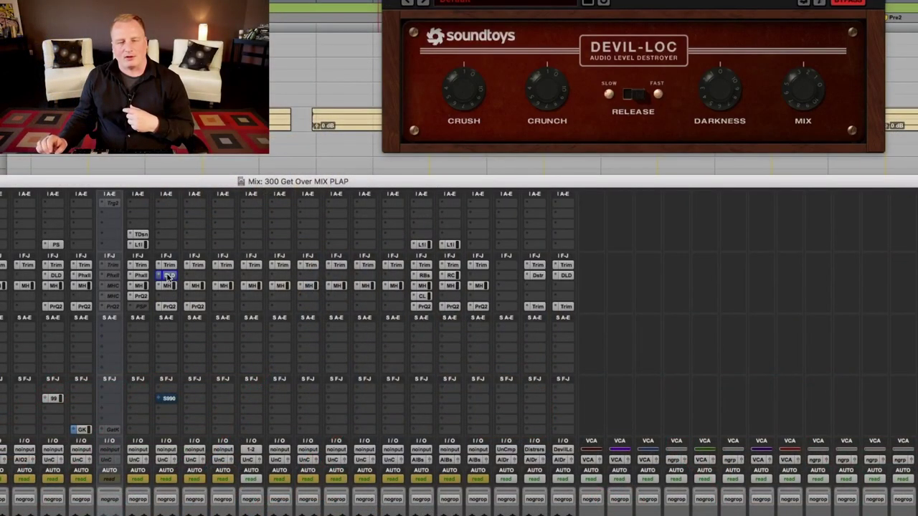
Compare D Perc with Devil-Loc bypassed and engaged, leaving it active and replaying from C1
drag(526, 1, 412, 258)
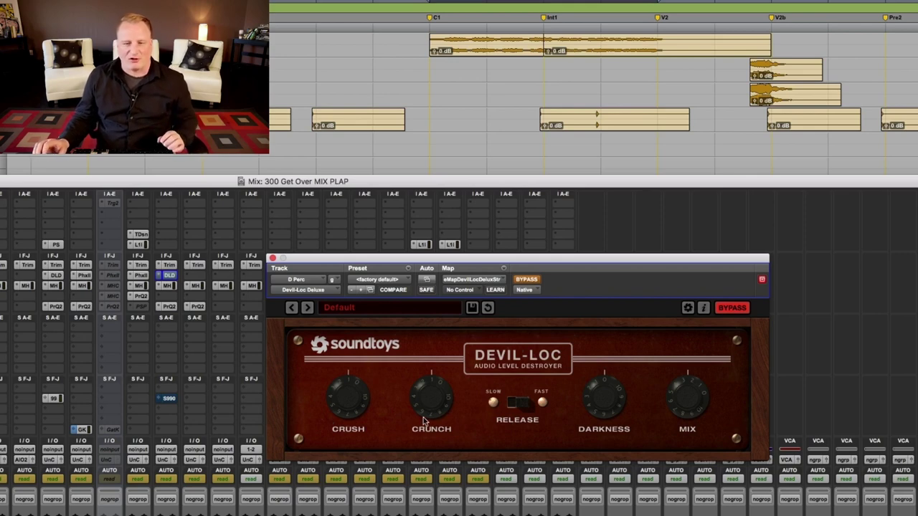
click(529, 280)
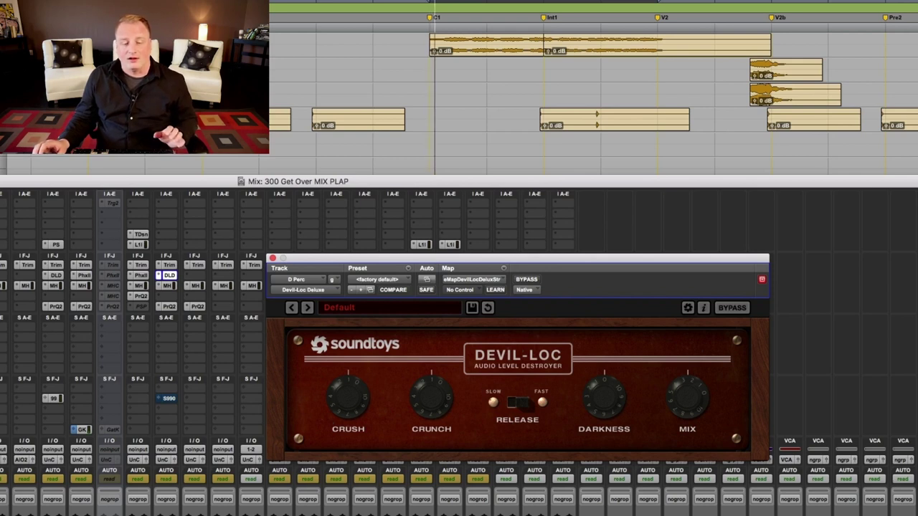
click(536, 280)
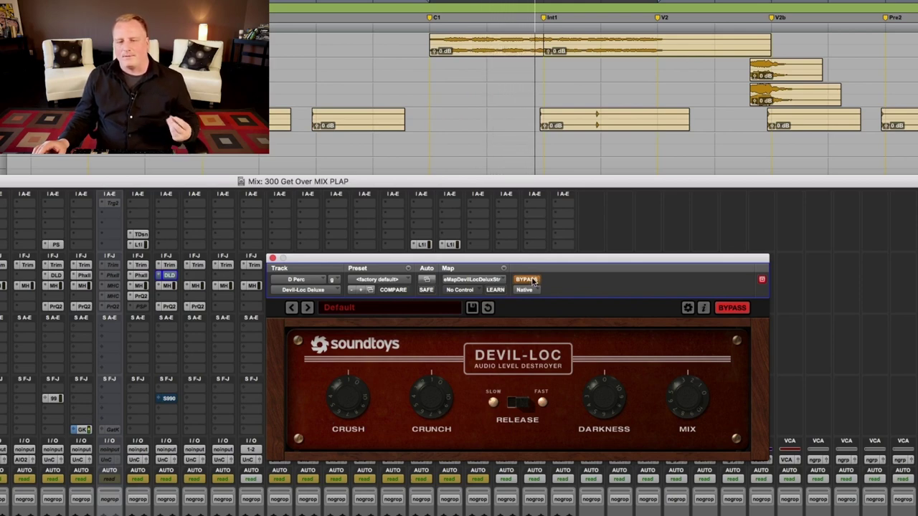
click(536, 281)
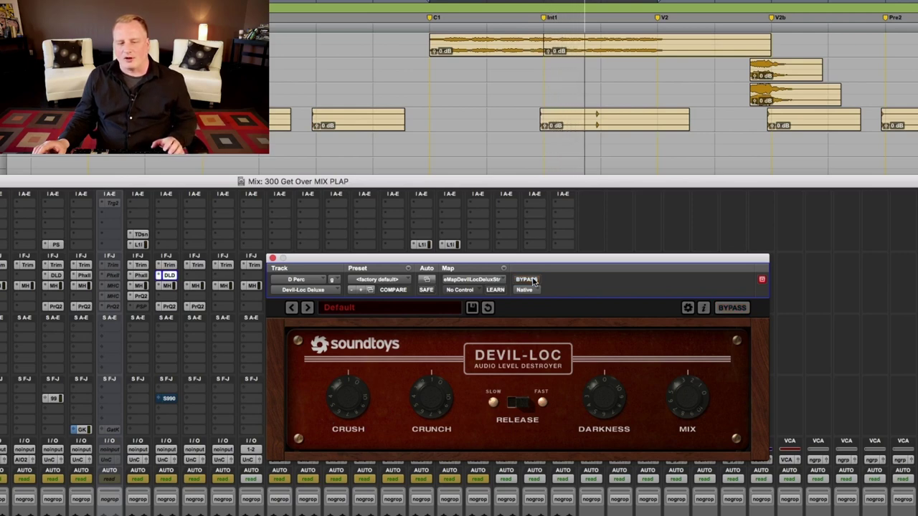
key(space)
key(space)
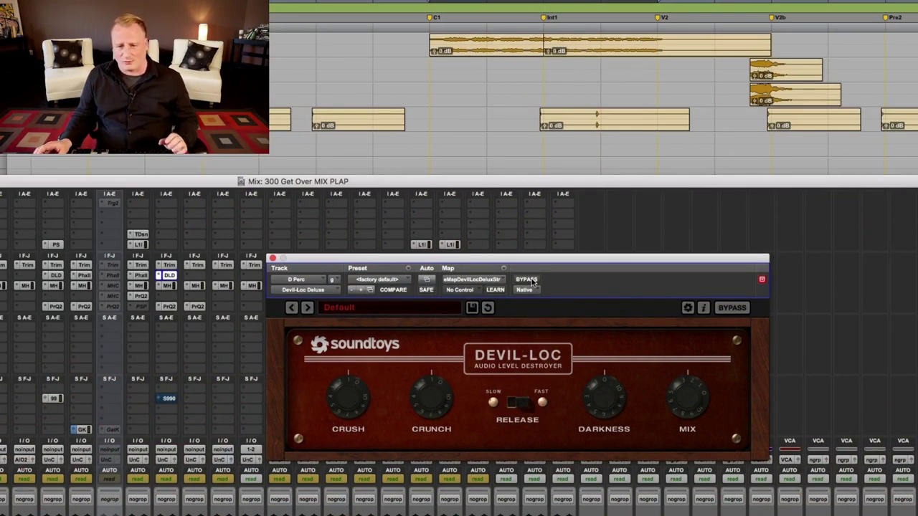
click(528, 280)
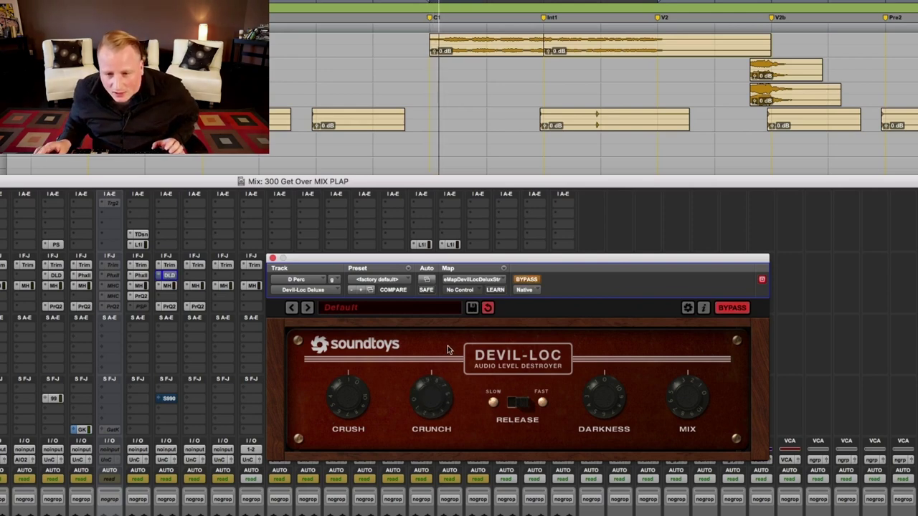
click(528, 280)
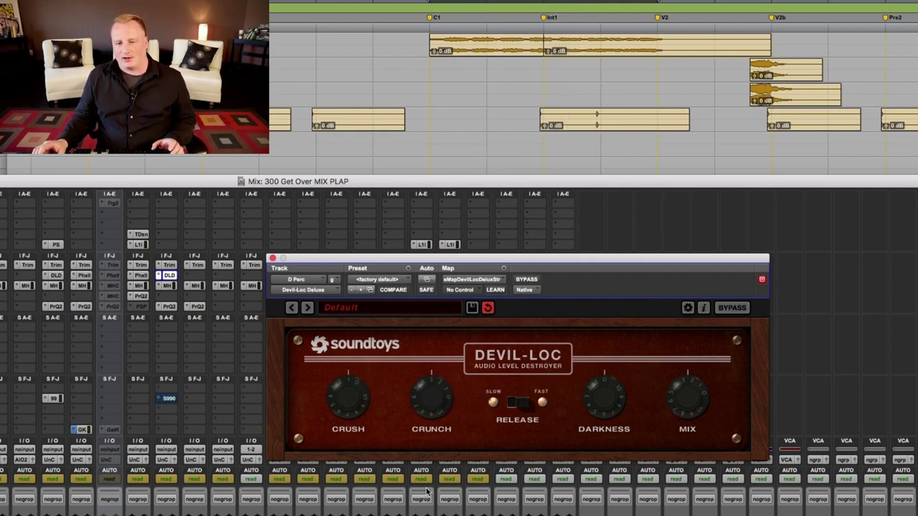
key(space)
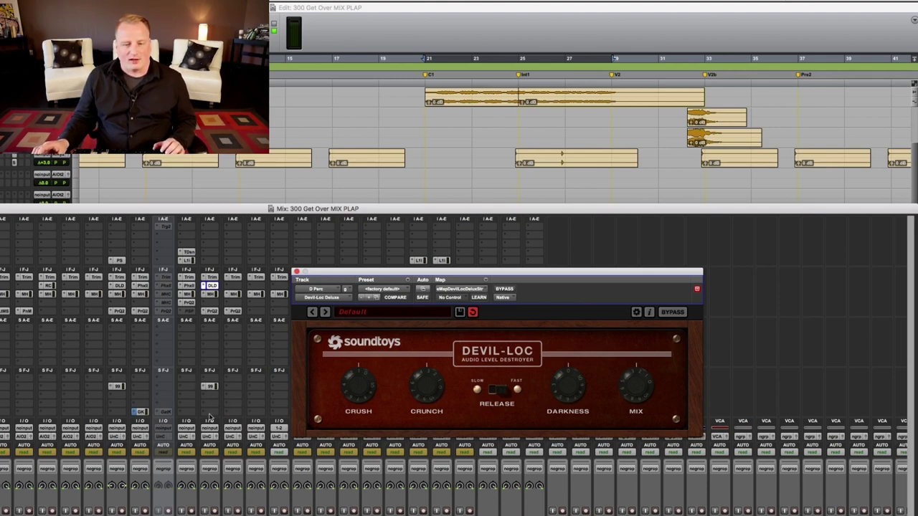
Play from bar 21 to hear D Perc's Devil-Loc grit, then stop
key(space)
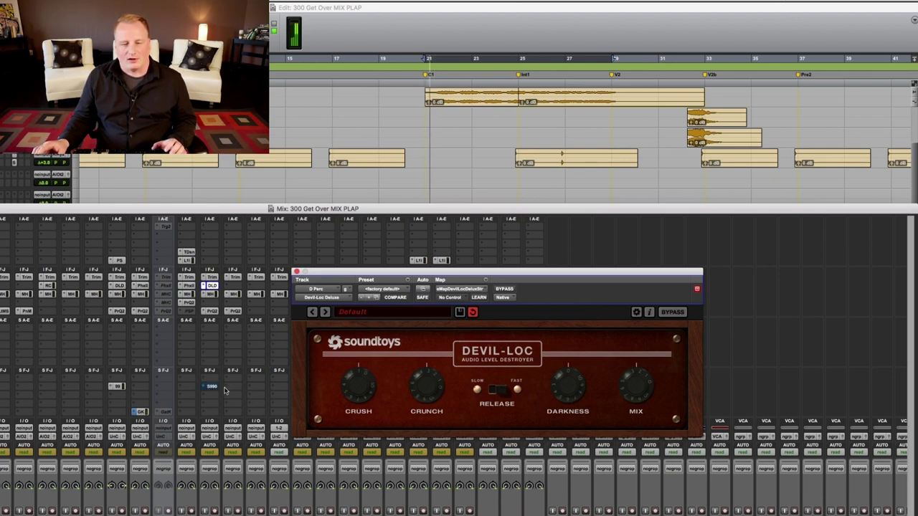
key(space)
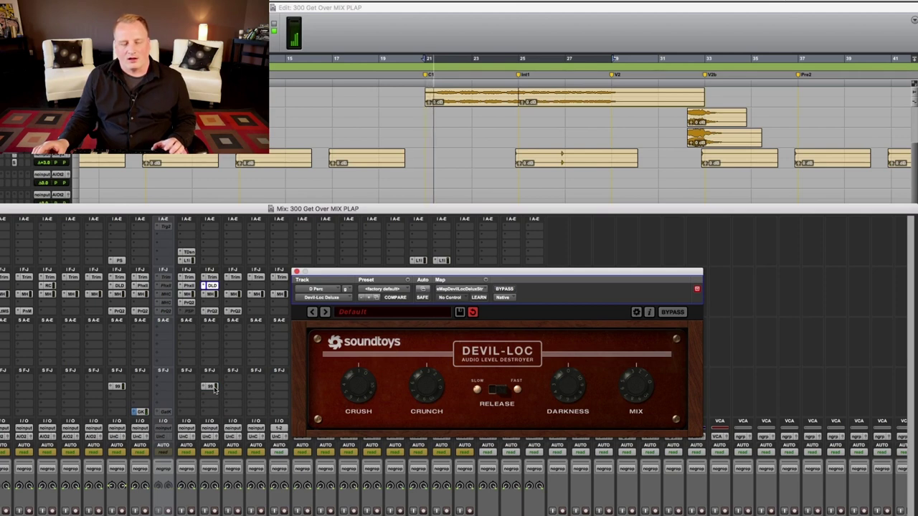
Close the Devil-Loc plugin window
click(213, 388)
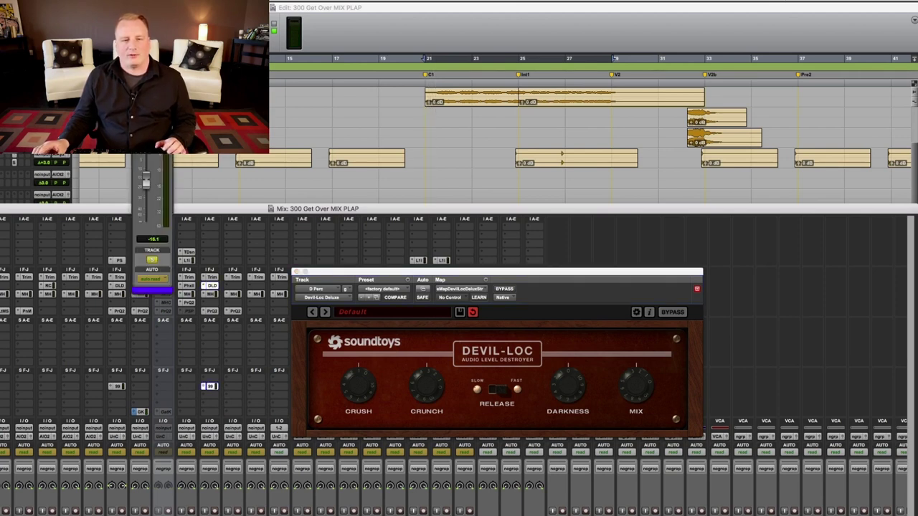
click(209, 386)
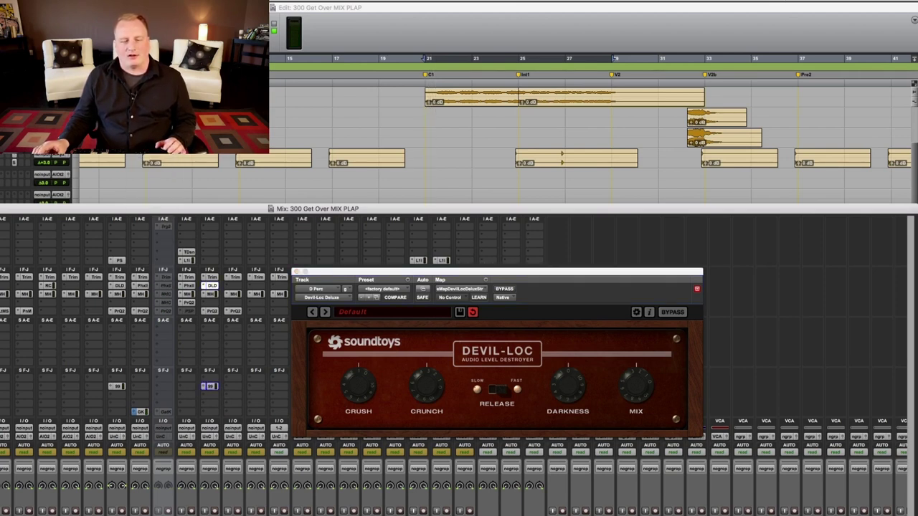
click(296, 271)
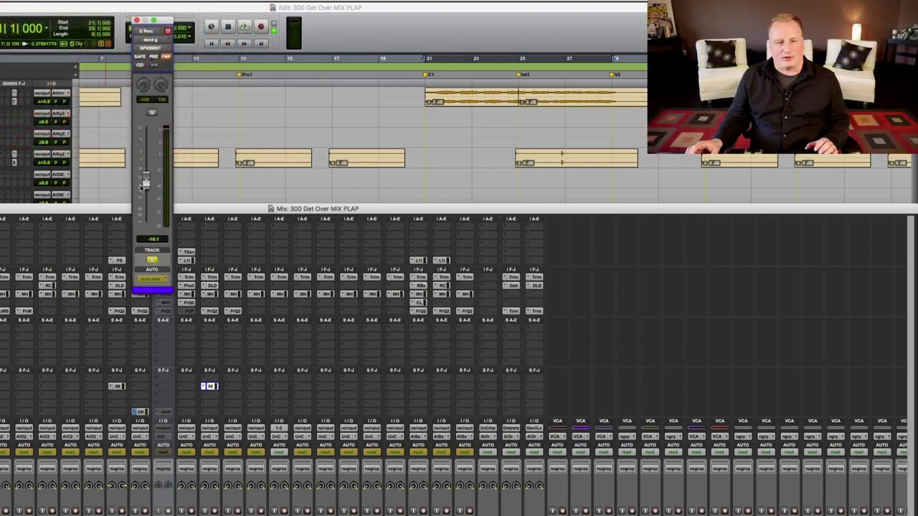
Raise the D Perc SPX990ST send from -15.1 dB to about +11 during playback, then ease it back slightly
drag(144, 176, 145, 139)
key(space)
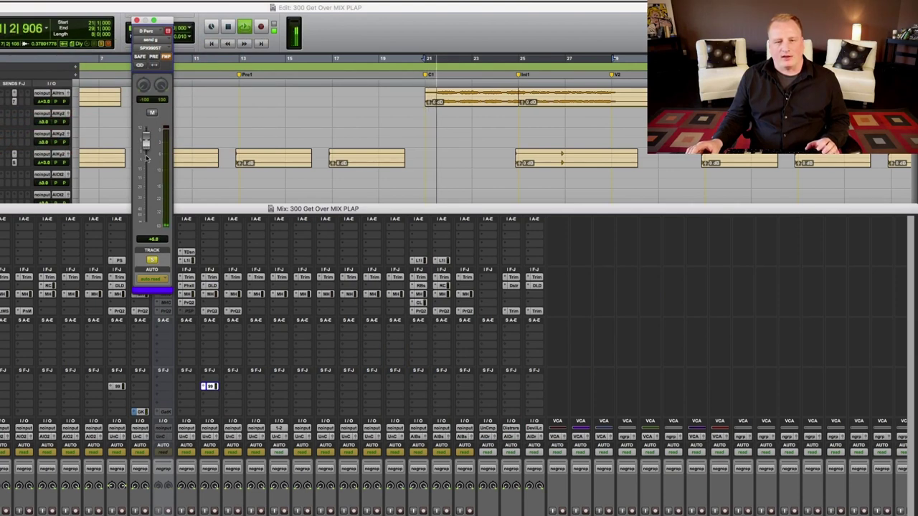
drag(147, 147, 149, 138)
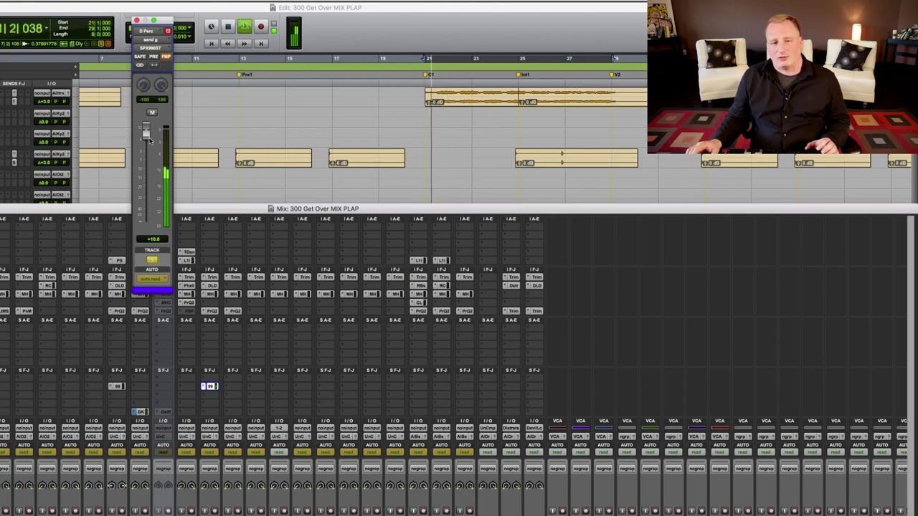
drag(148, 138, 149, 143)
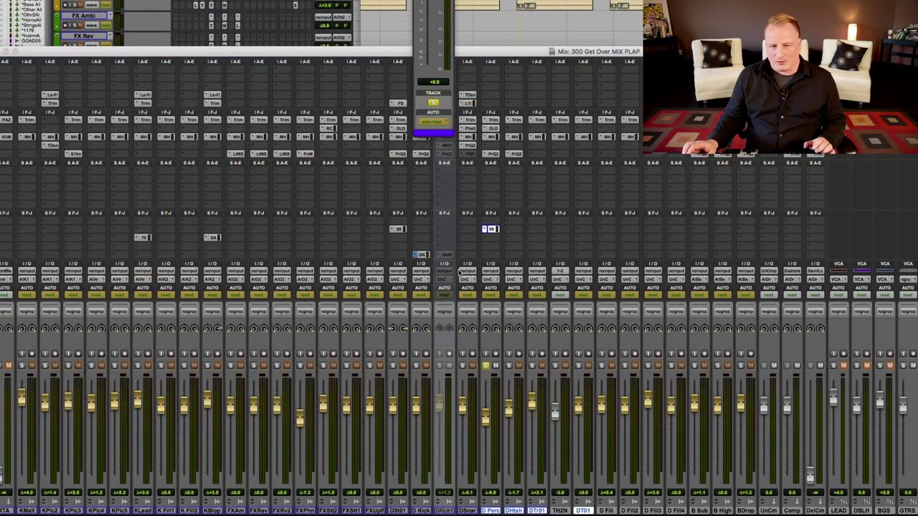
key(super+equal)
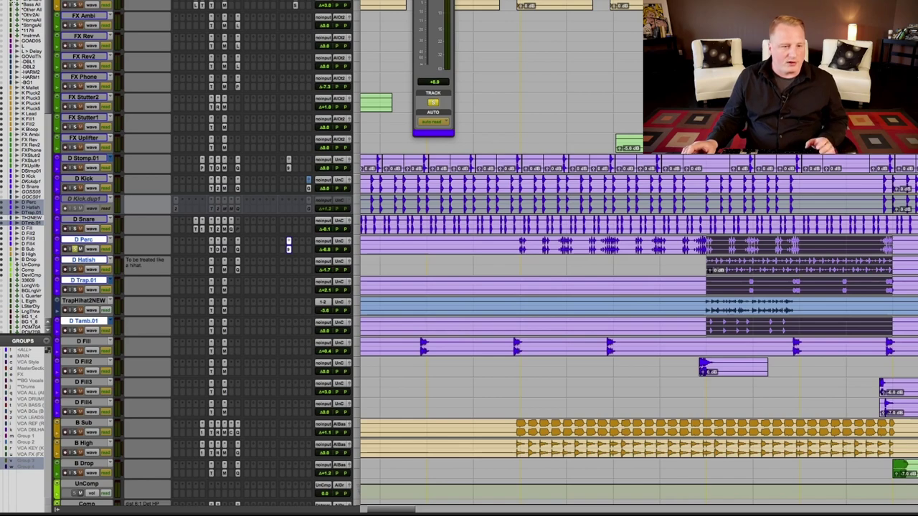
scroll(205, 78, up, 1)
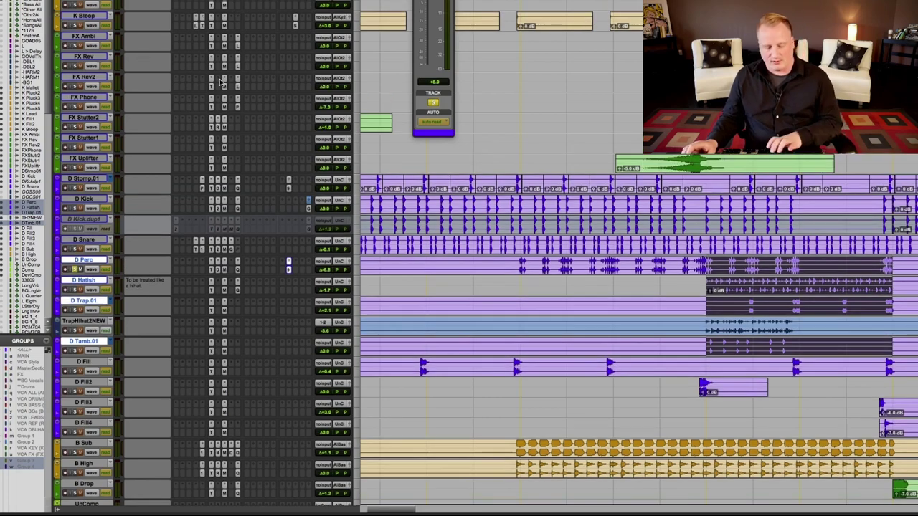
key(super+equal)
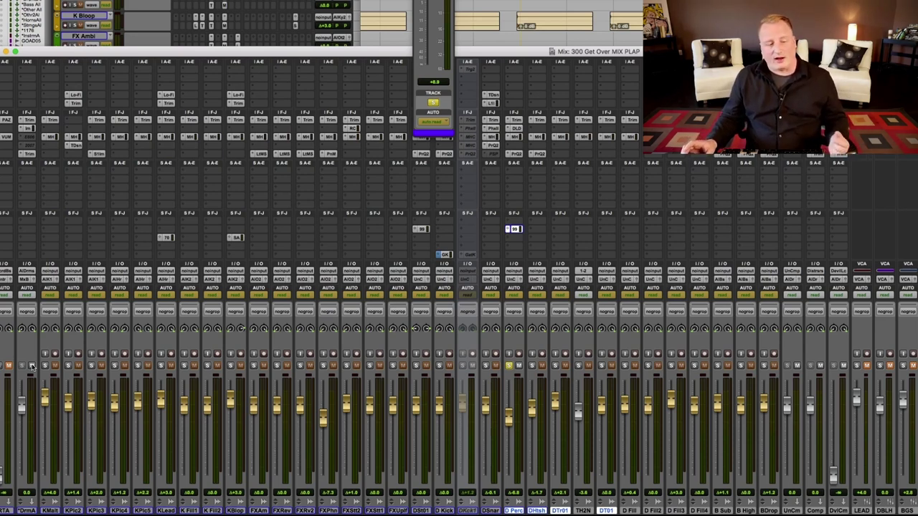
key(space)
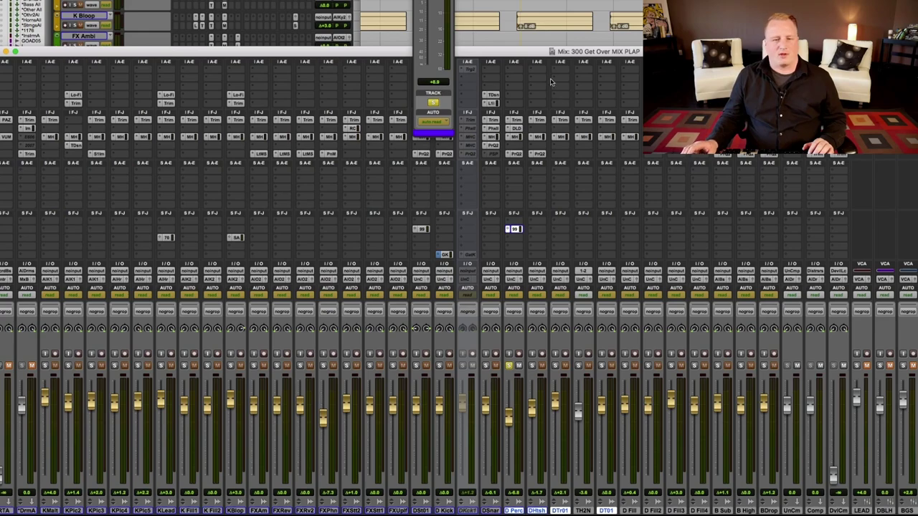
Turn off FMP on the D Perc send, spread its pans to -100/100, and play from bar 13
click(581, 271)
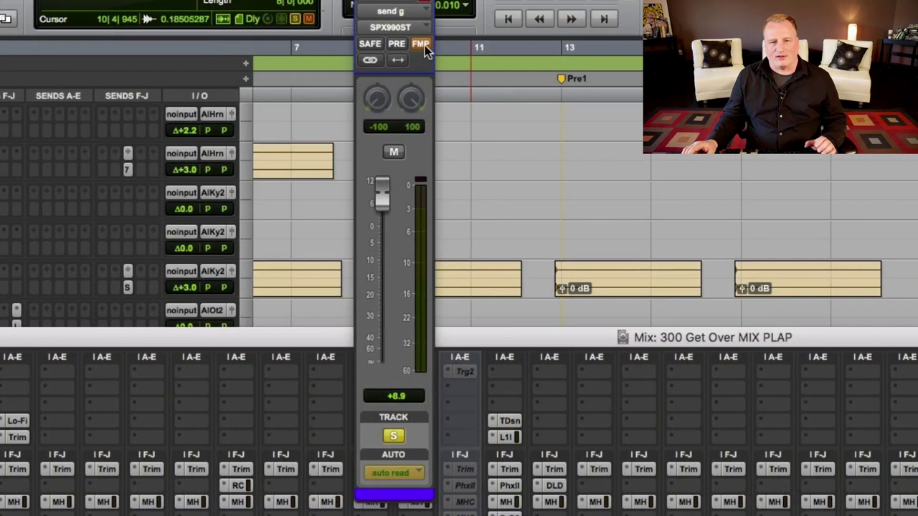
click(421, 45)
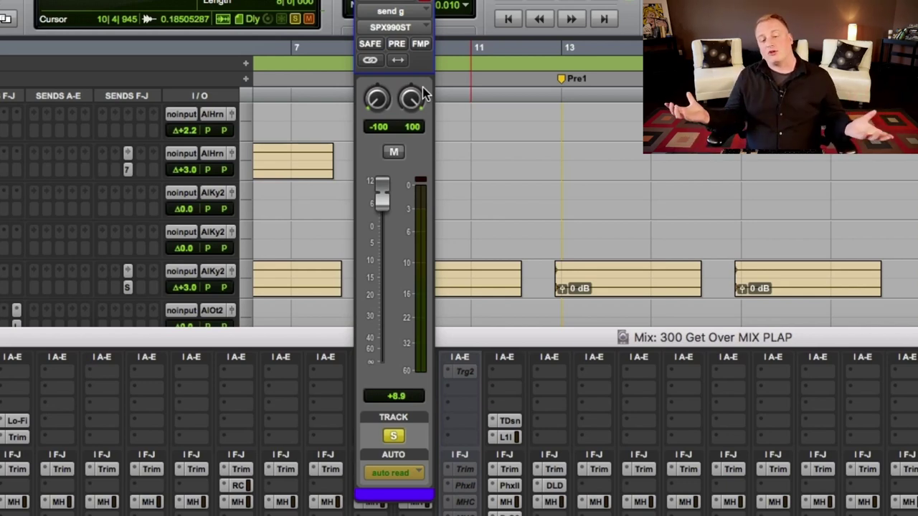
click(546, 251)
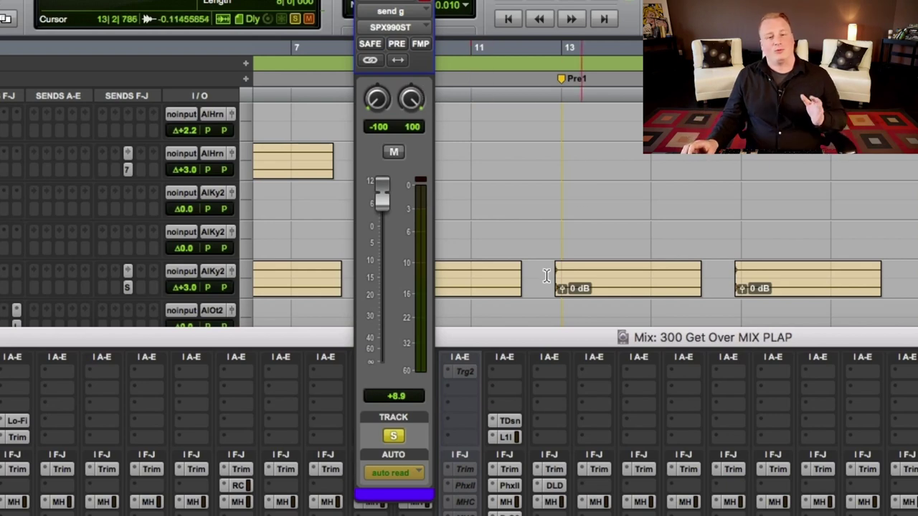
click(555, 254)
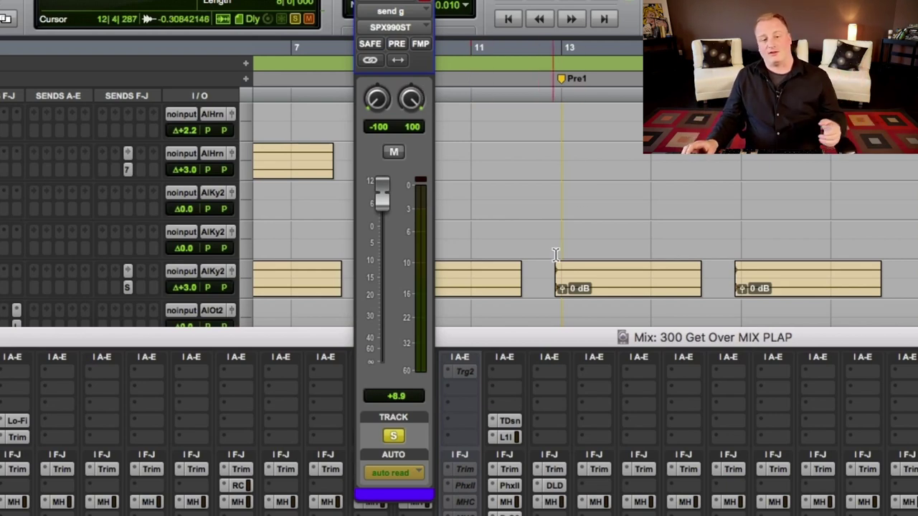
key(Tab)
key(space)
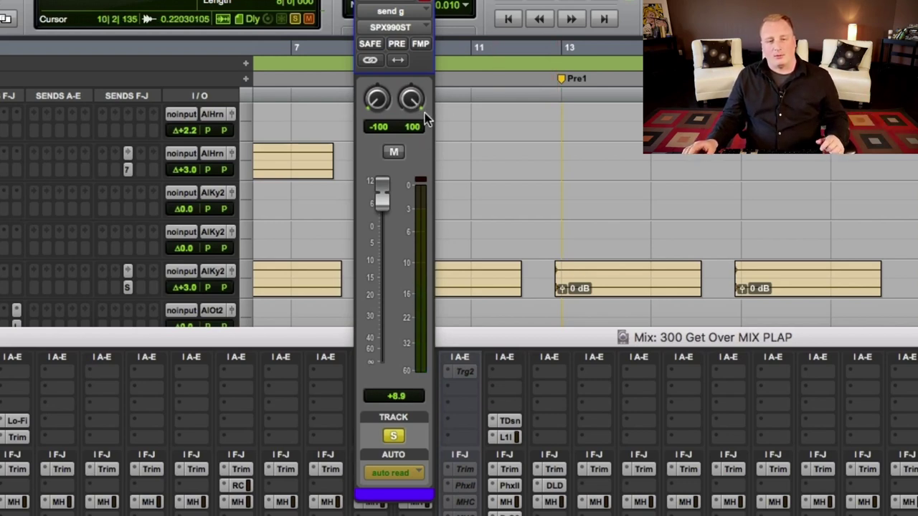
drag(415, 97, 420, 139)
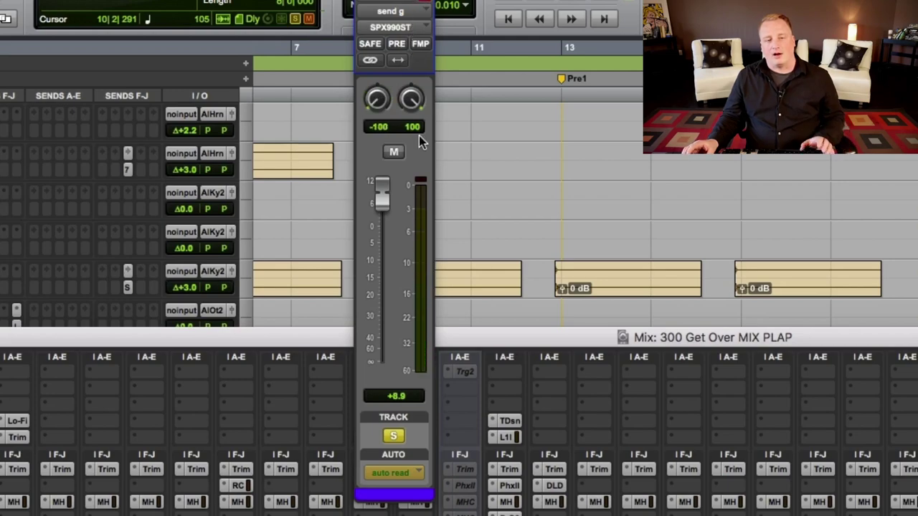
Re-enable FMP so the D Perc reverb send follows the track's main pan
click(421, 44)
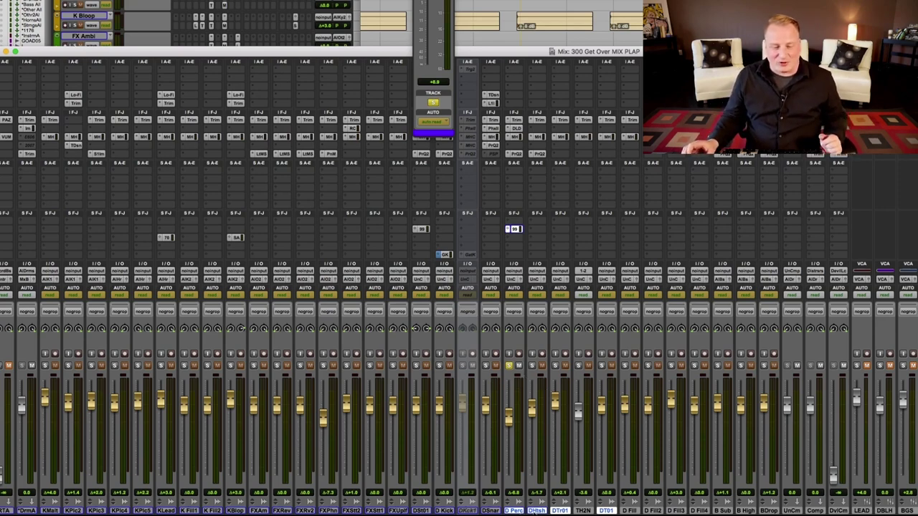
Play with D Kick, DSnar and D Perc soloed, dropping the D Perc SPX990ST send to -17.2 dB
click(510, 366)
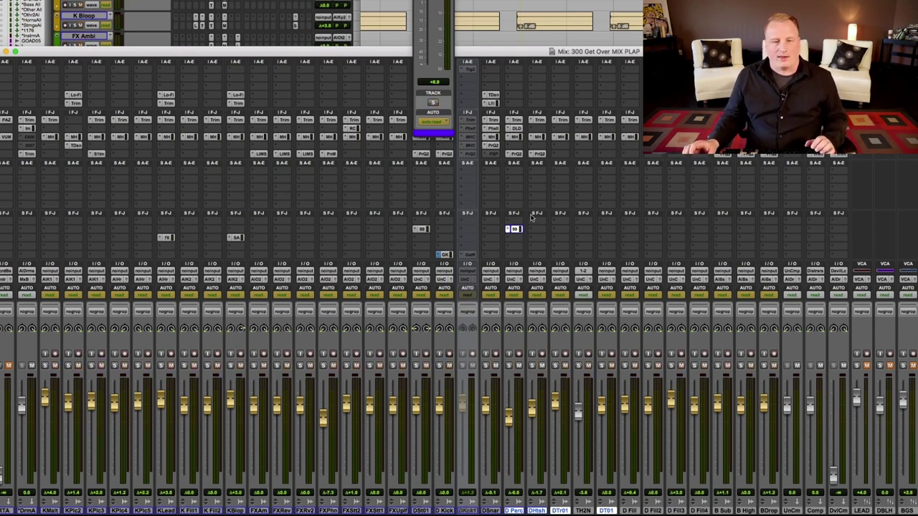
key(space)
click(439, 365)
click(485, 366)
click(508, 366)
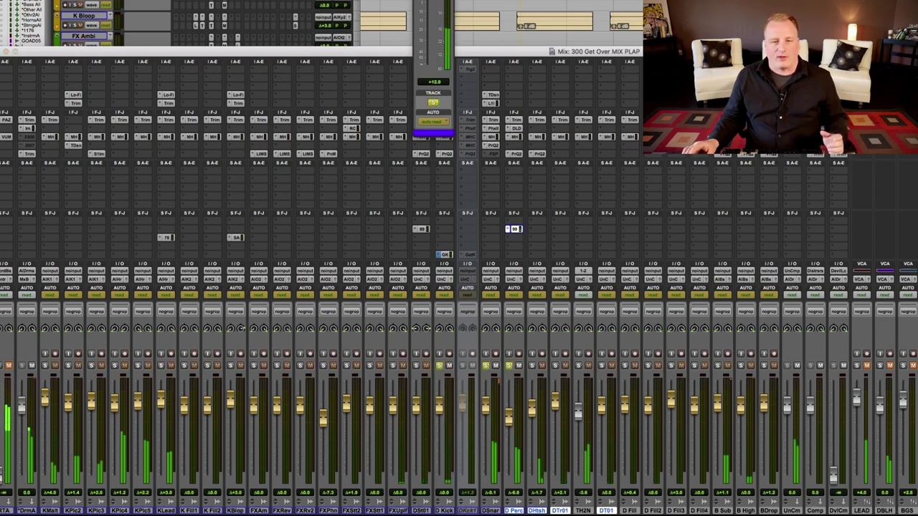
drag(430, 6, 428, 26)
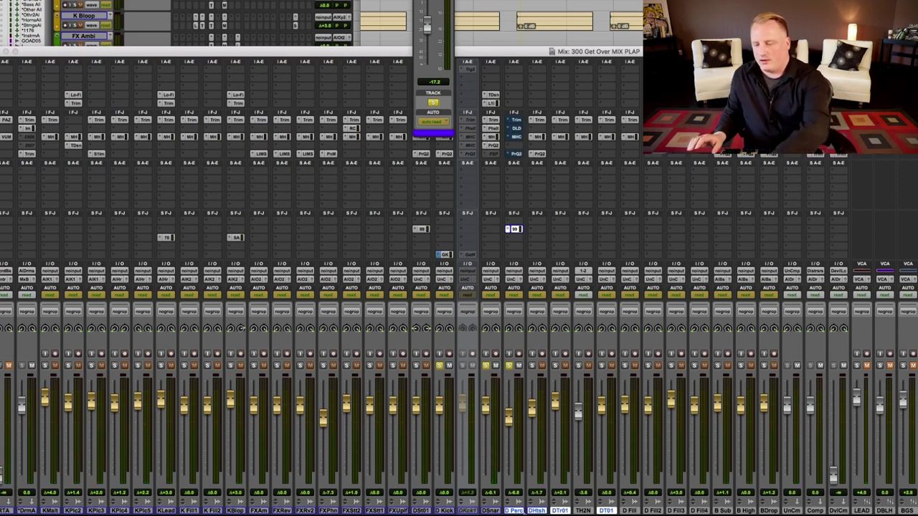
Play D Perc dry with its reverb send muted, unsolo D Kick and DSnar, then restore the send and inserts
click(515, 230)
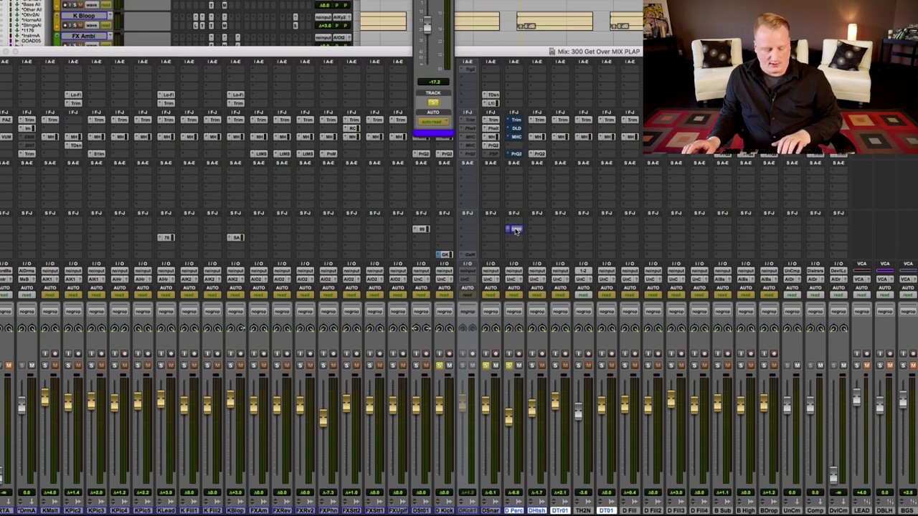
key(space)
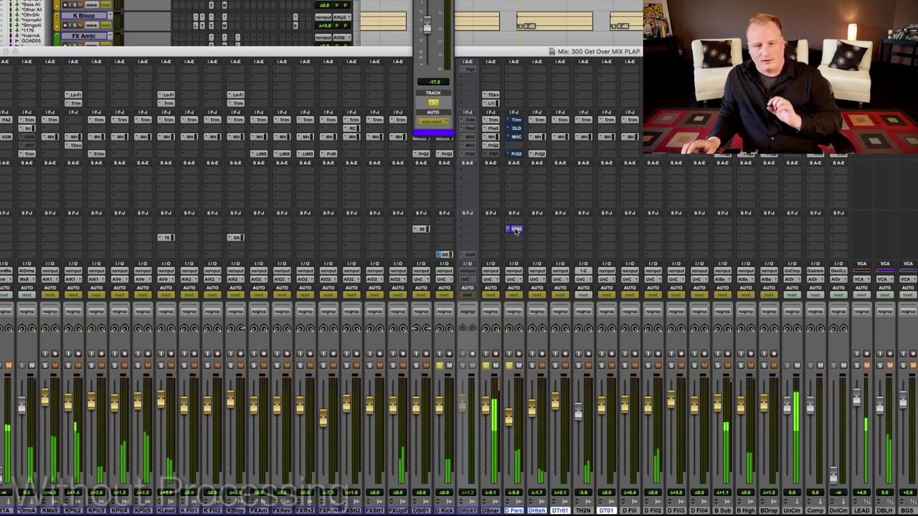
click(486, 366)
click(438, 366)
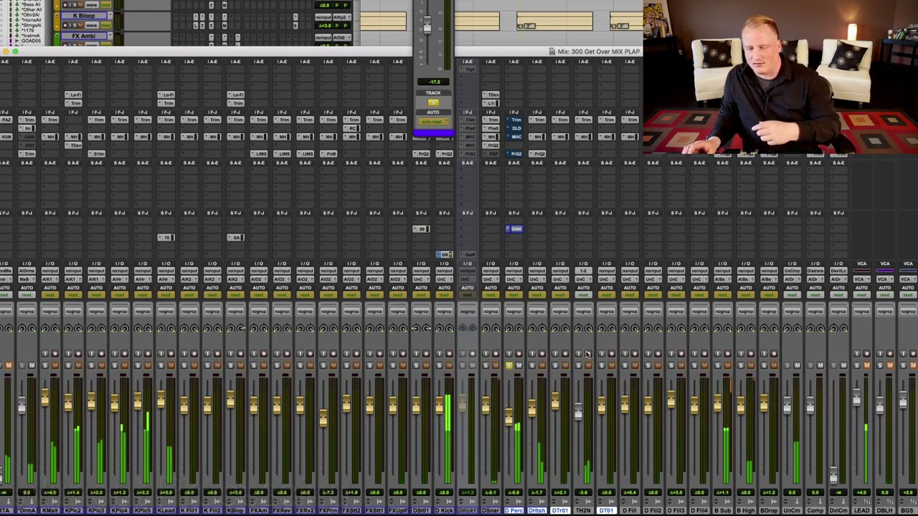
click(515, 229)
key(shift+a)
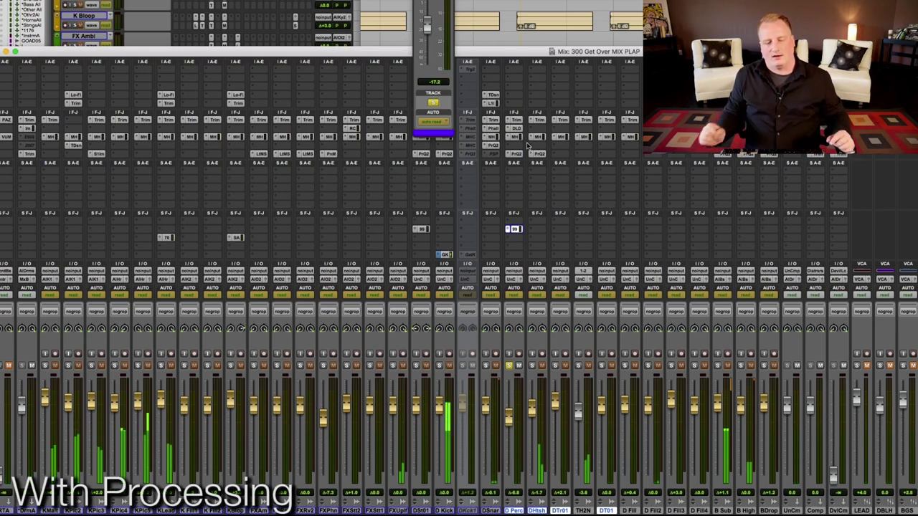